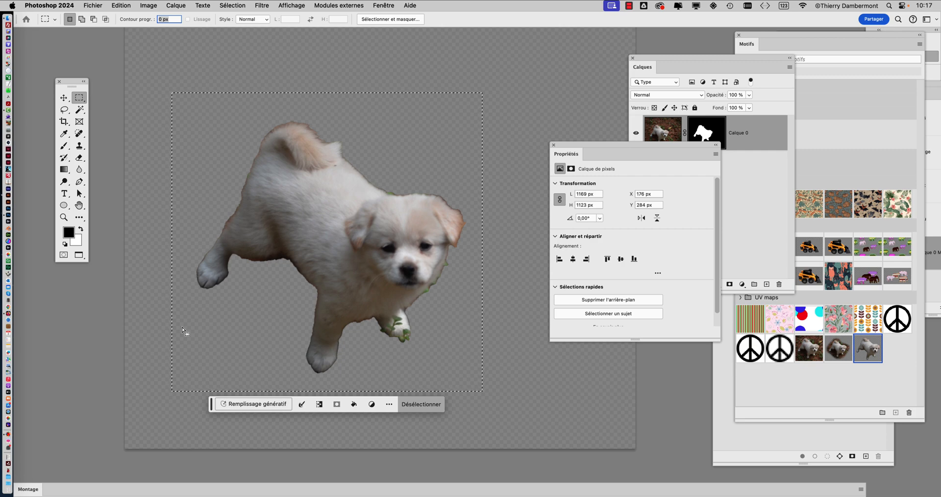
Step: Hide the contextual task bar (Barre des tâches contextuelle) below the puppy image
key("alt")
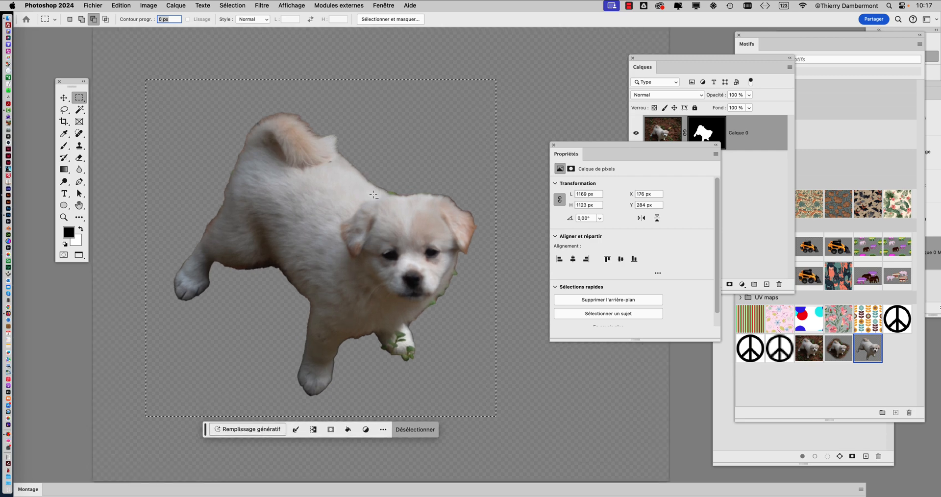
scroll(373, 194, "up", 3)
scroll(373, 196, "down", 3)
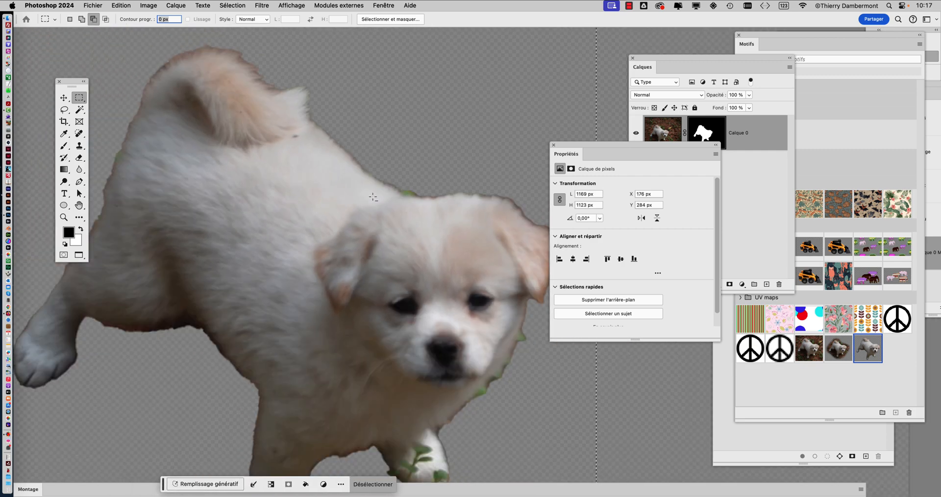
left_click_drag(363, 249, 358, 219)
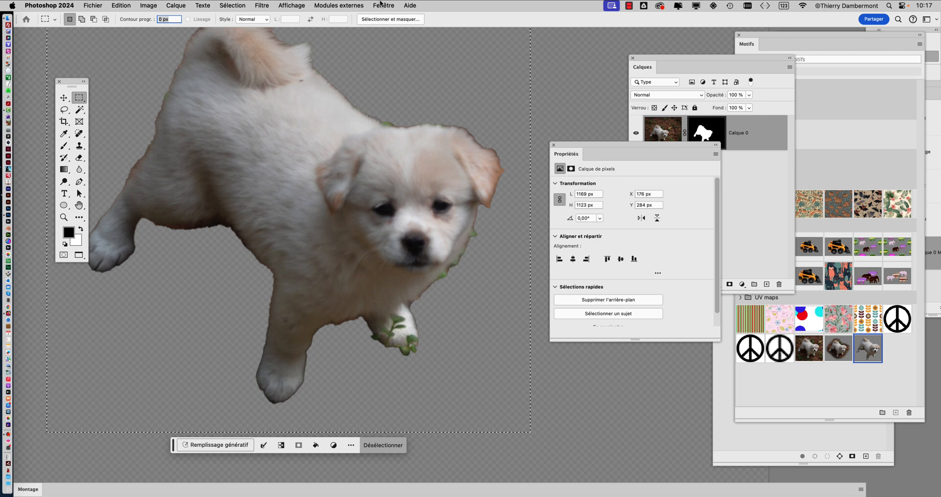
left_click(380, 4)
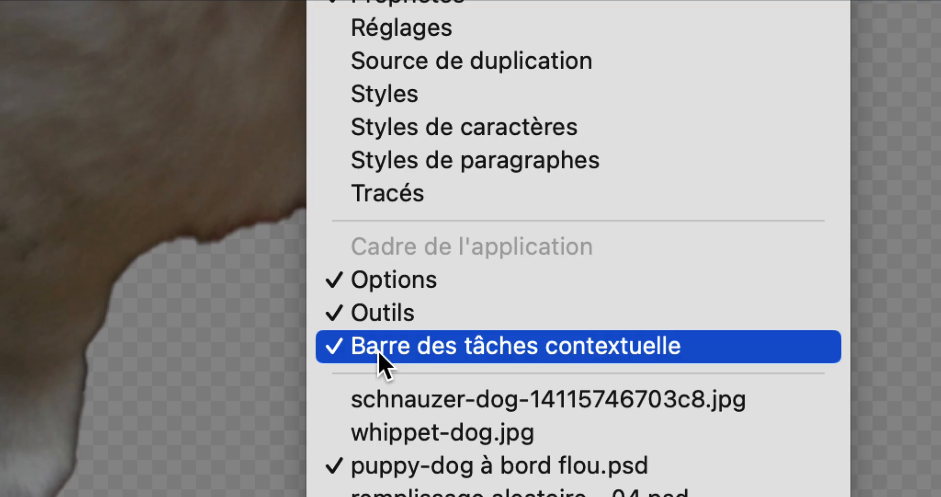
left_click(385, 356)
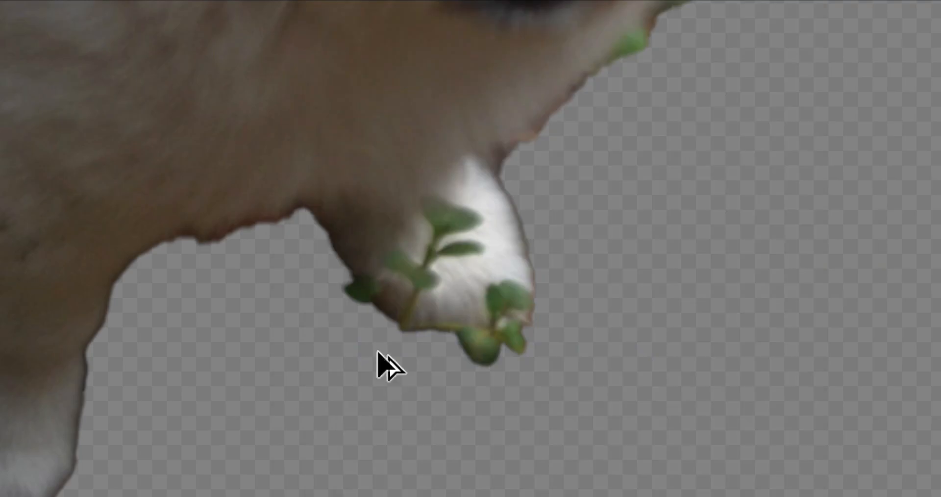
Step: Deselect the rectangular selection around the cut-out puppy
scroll(376, 267, "down", 3)
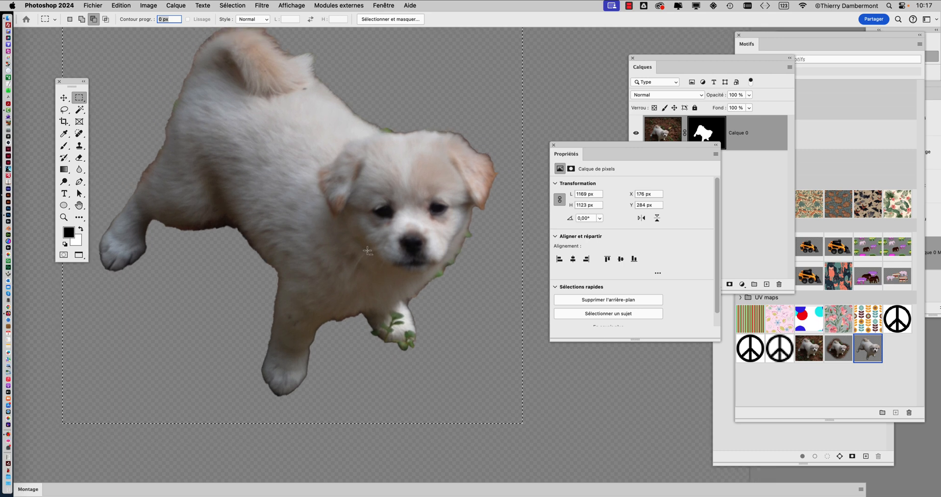
left_click(232, 6)
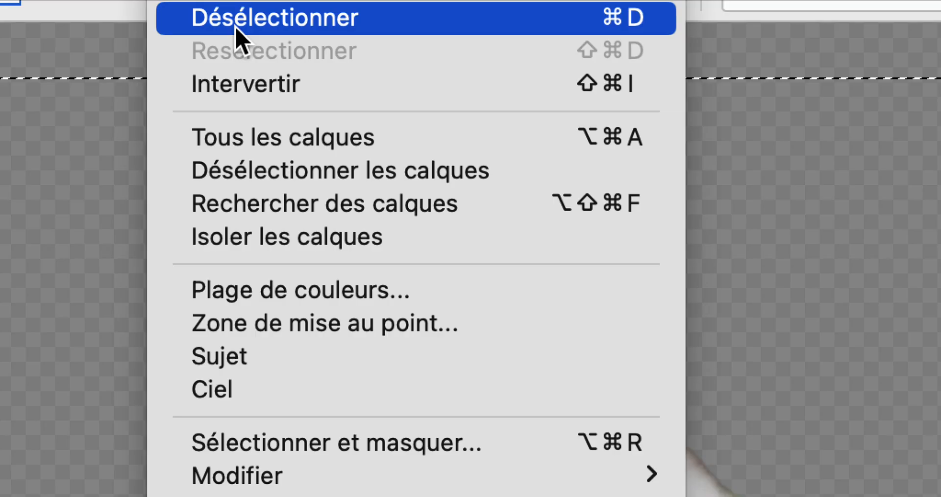
left_click(236, 28)
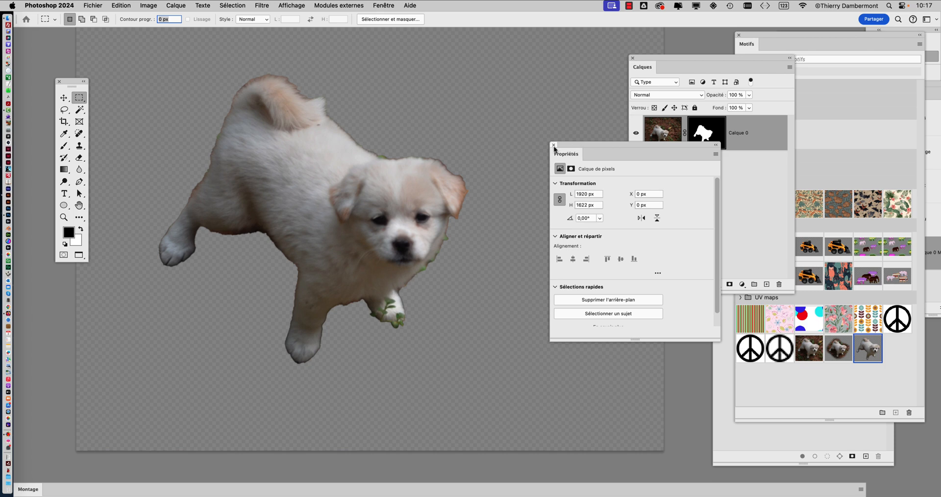
Step: Close the Propriétés panel and shift the floating toolbox slightly away from the puppy
left_click_drag(569, 146, 473, 68)
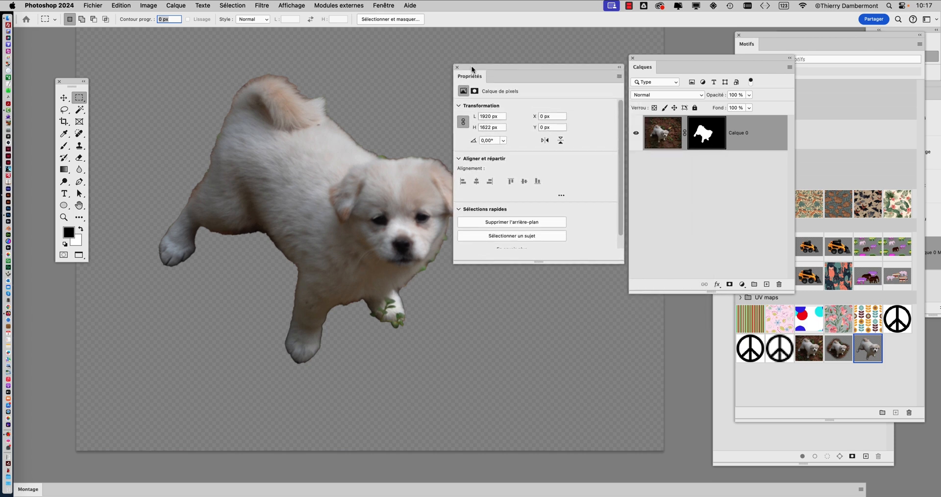
left_click(458, 66)
scroll(355, 178, "up", 5)
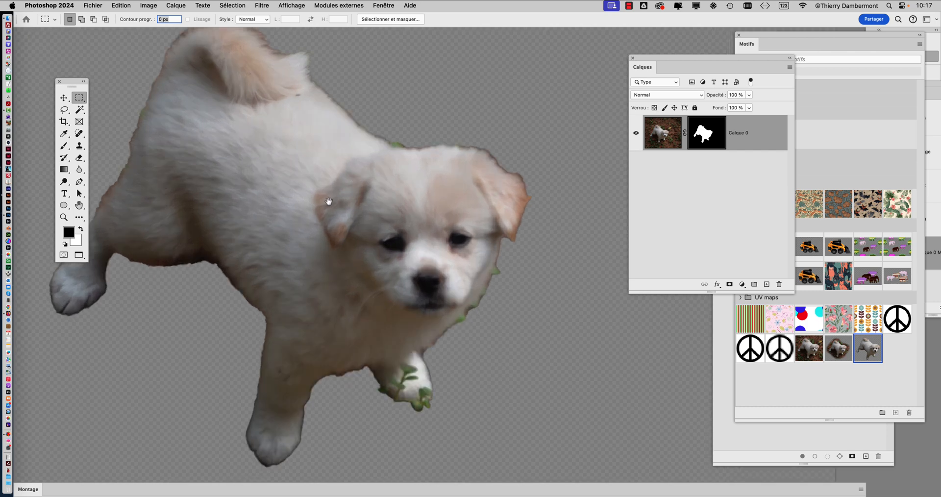
scroll(363, 215, "up", 3)
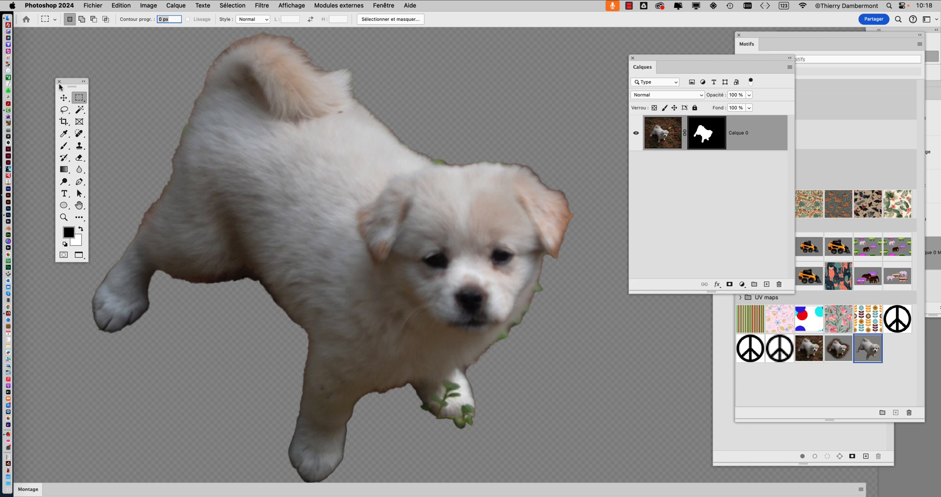
left_click_drag(70, 82, 63, 69)
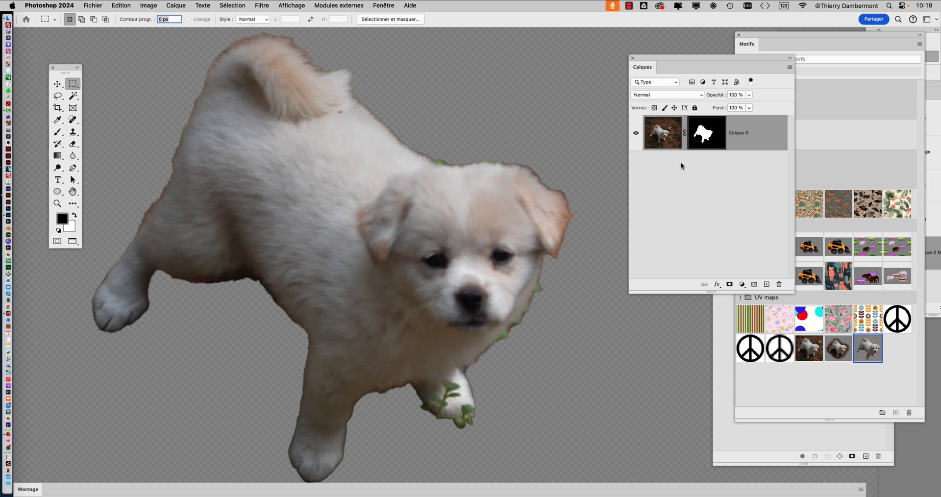
scroll(531, 192, "down", 1)
scroll(531, 190, "down", 4)
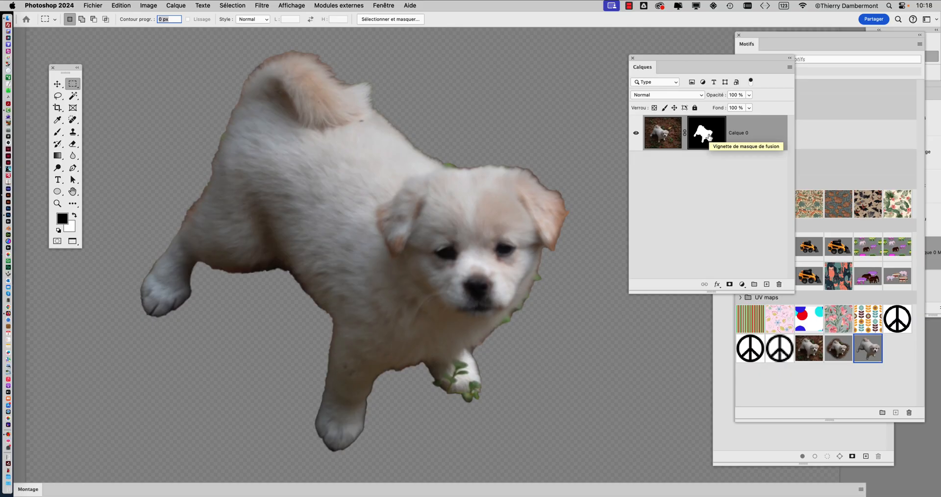
double_click(710, 137)
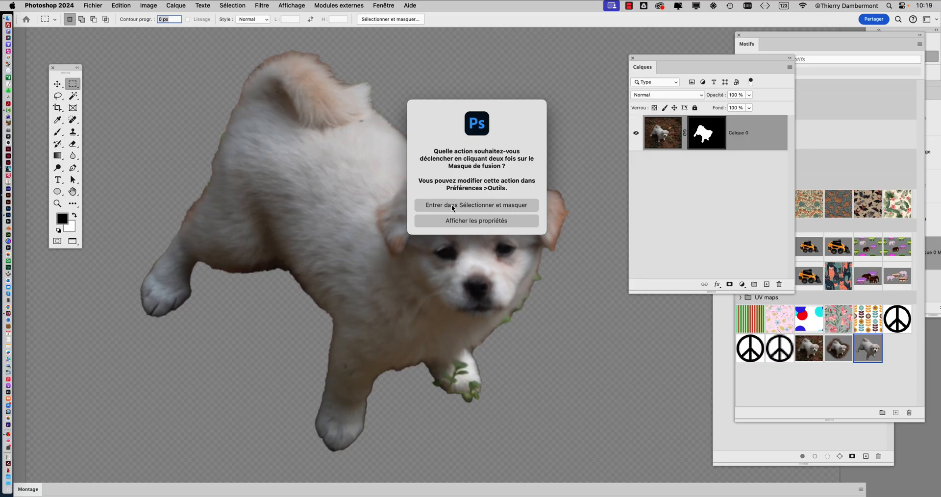
left_click(452, 206)
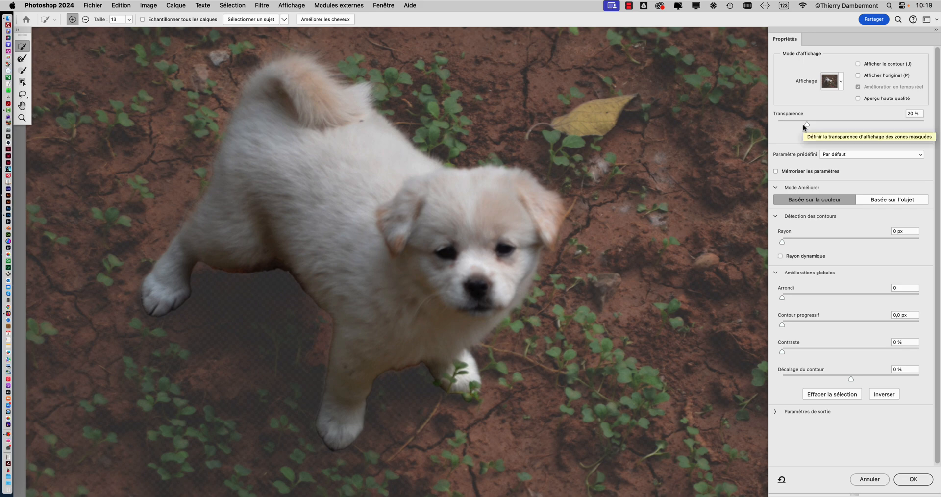
left_click(870, 479)
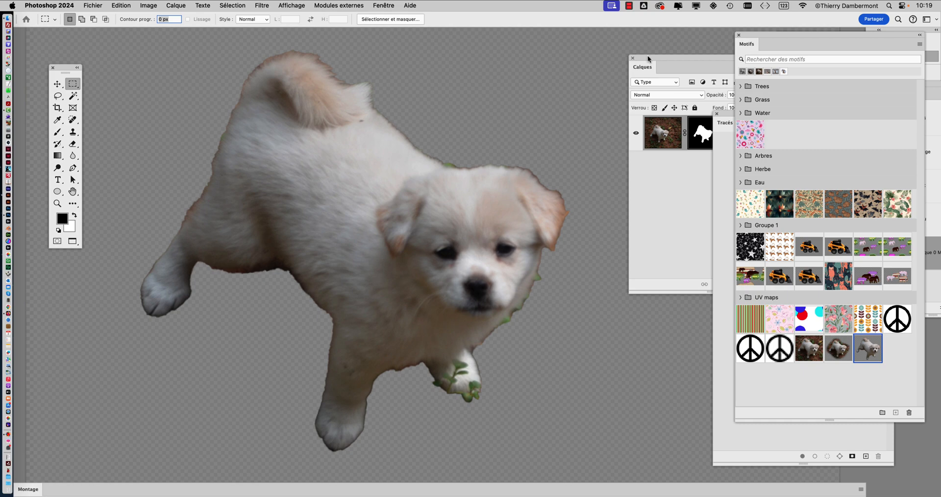
Step: Hide the floating panels except the toolbox, and show only the Calques panel again
key("shift+Tab")
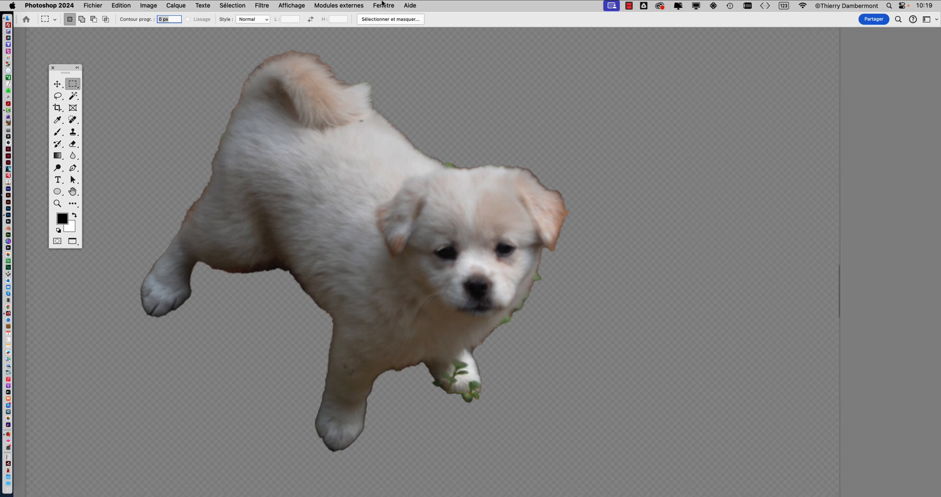
left_click(384, 6)
left_click(410, 73)
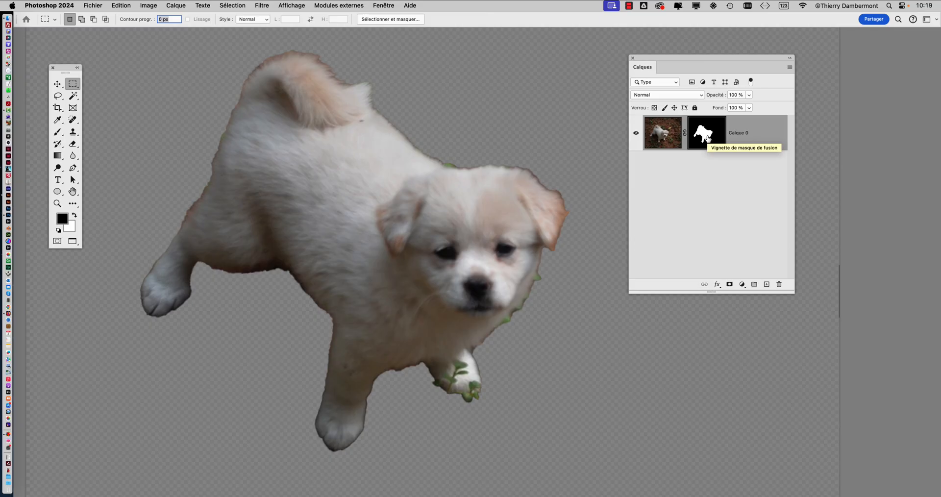
Step: Open Sélectionner et masquer for Calque 0's mask and set the preview Transparence to 100 %
left_click(223, 4)
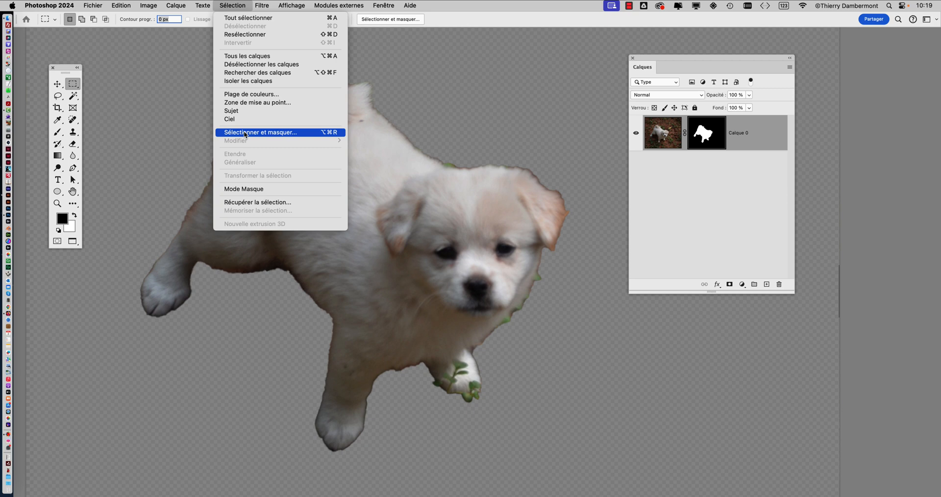
left_click(245, 132)
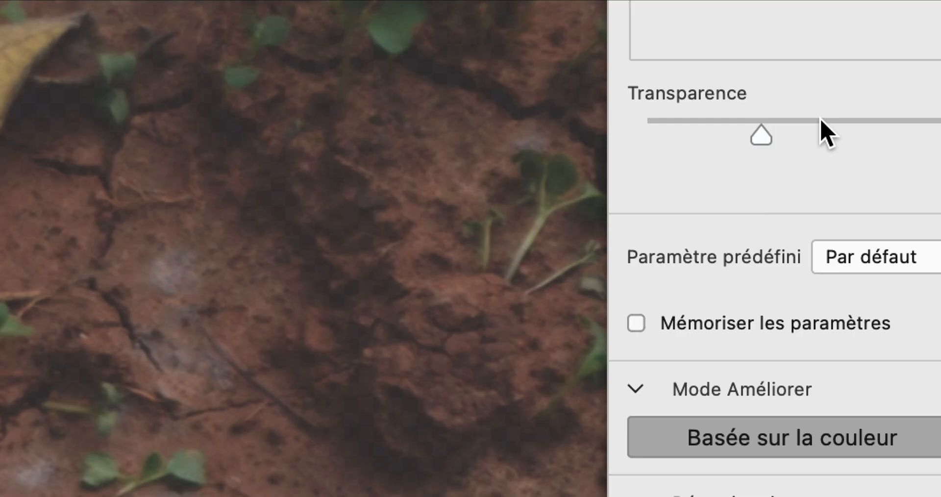
left_click_drag(821, 121, 940, 130)
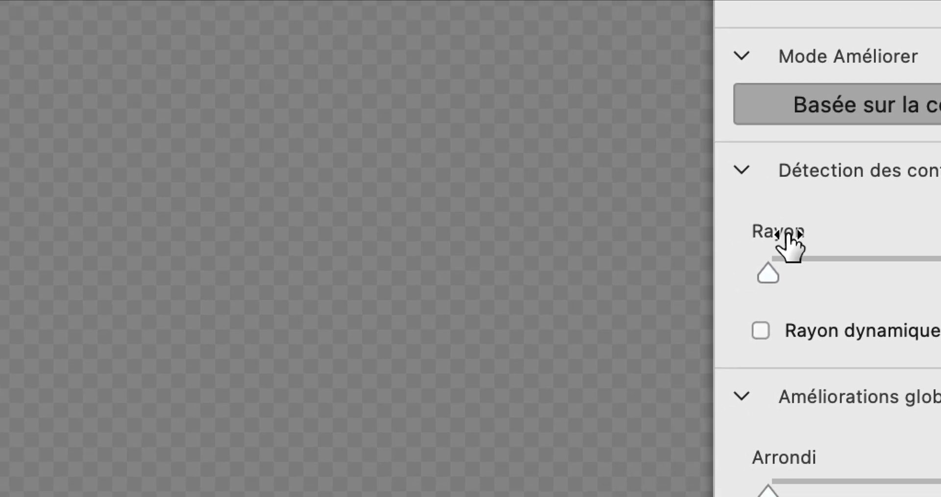
Step: Set the edge detection radius (Rayon) to 23 px in Détection des contours
left_click(746, 149)
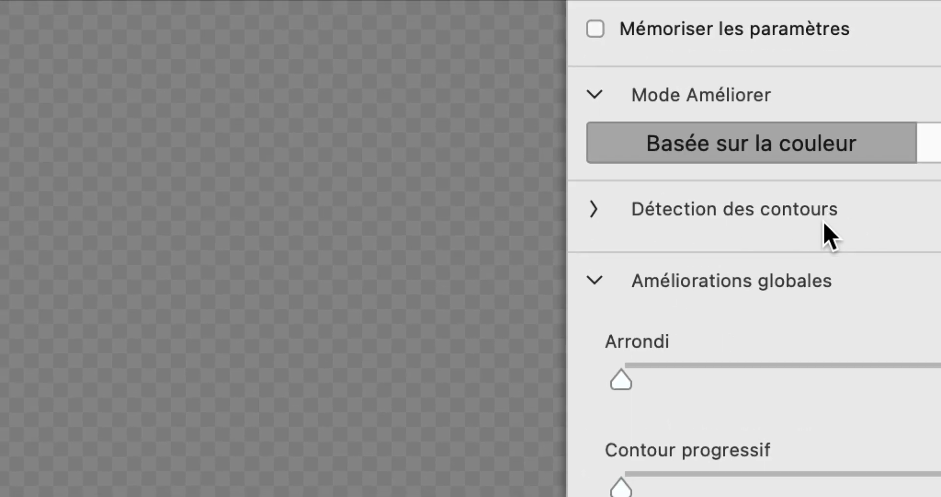
left_click(595, 210)
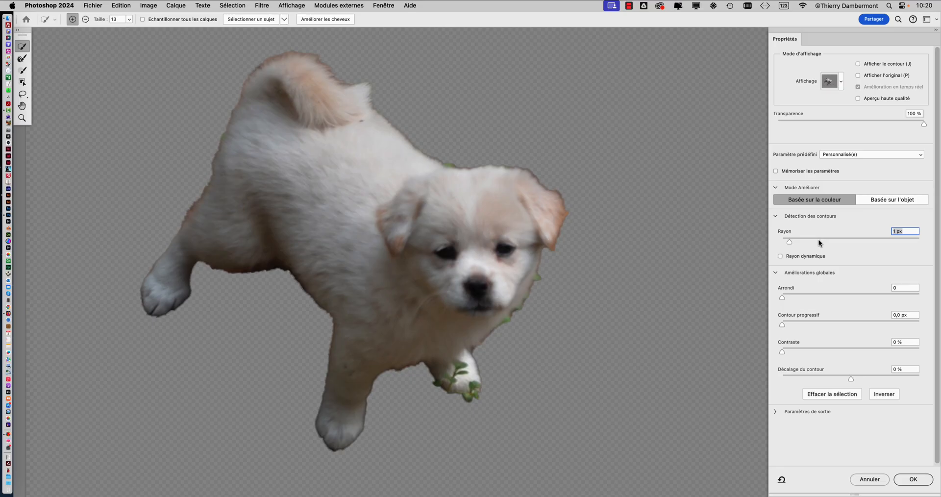
left_click_drag(800, 239, 848, 240)
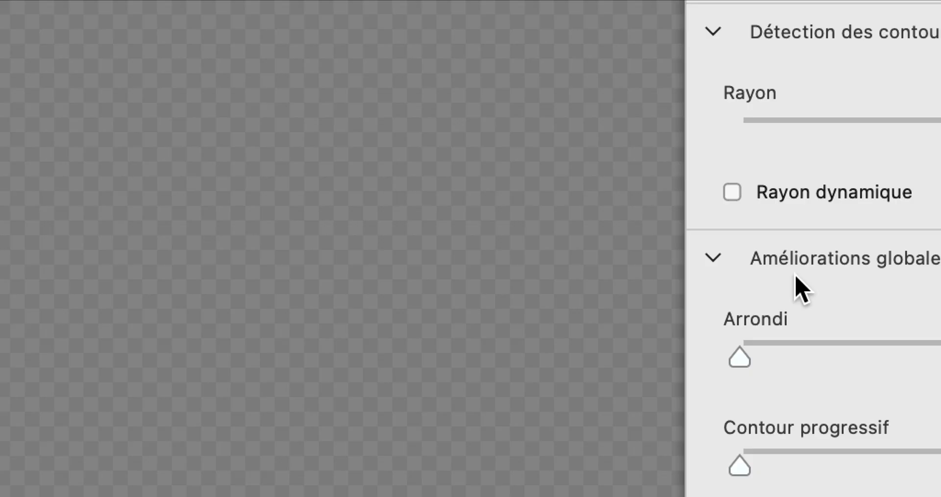
Step: Try an outward edge shift of +75 %, and set Décalage du contour to -73 % in Améliorations globales
left_click(715, 256)
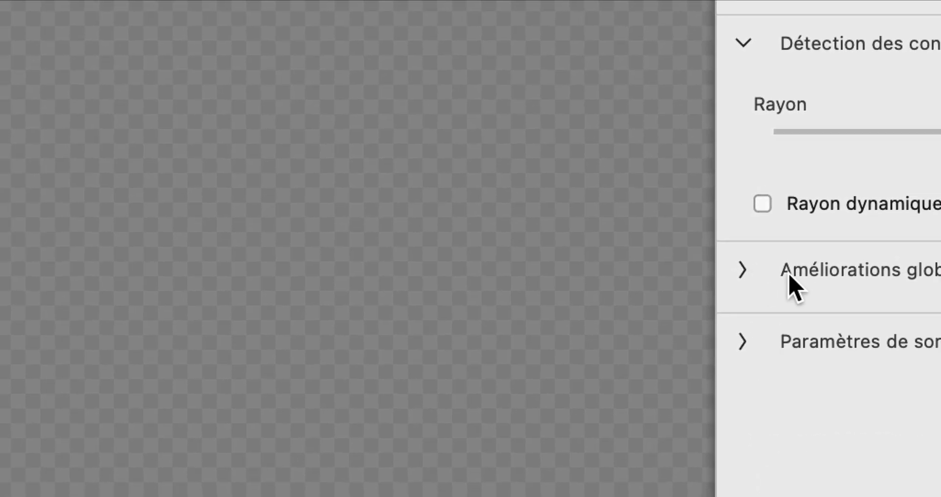
left_click(737, 273)
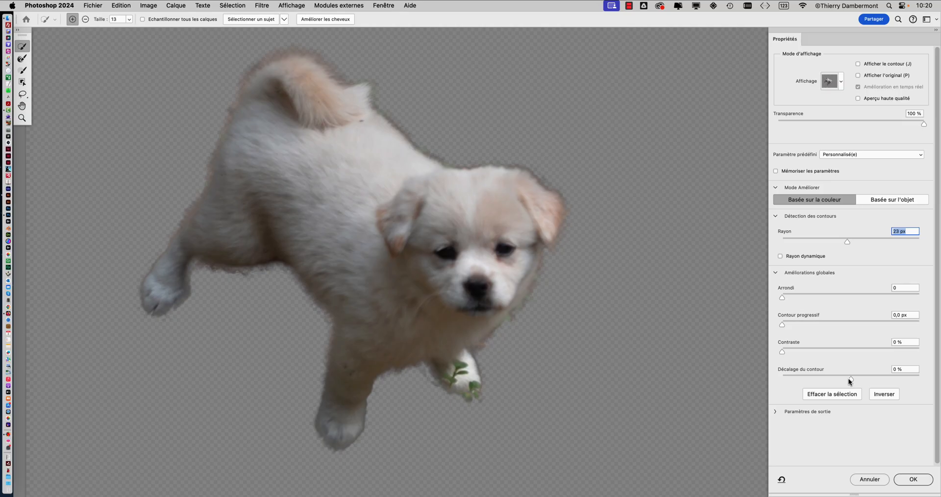
left_click_drag(850, 378, 894, 379)
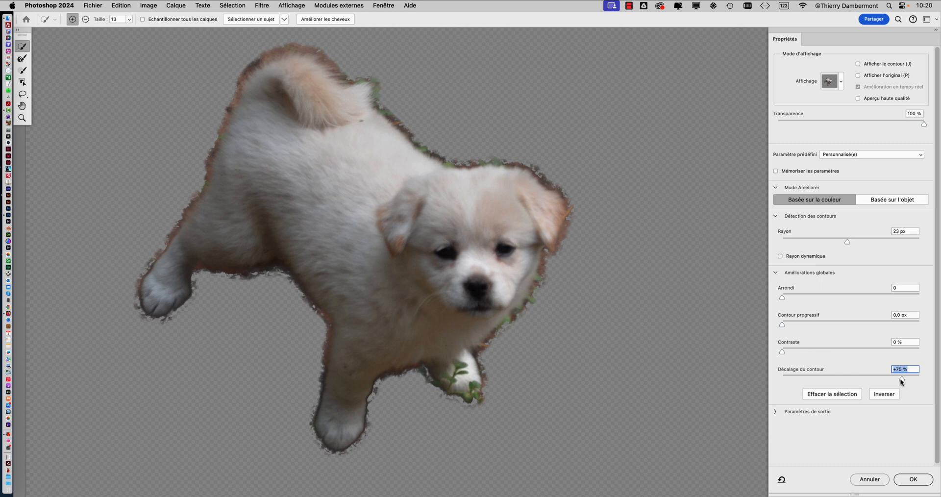
left_click_drag(900, 378, 803, 378)
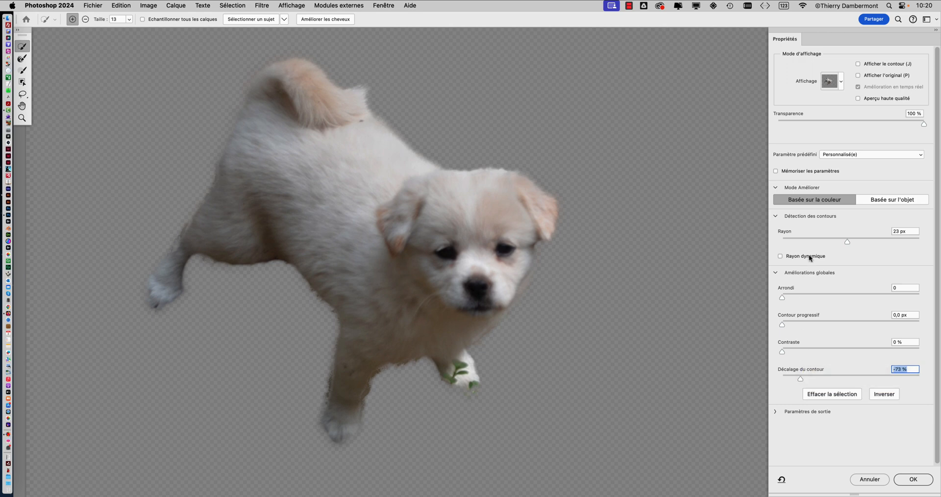
Step: Try Rayon dynamique on and off, and raise Rayon to 72 px with it enabled
left_click(781, 255)
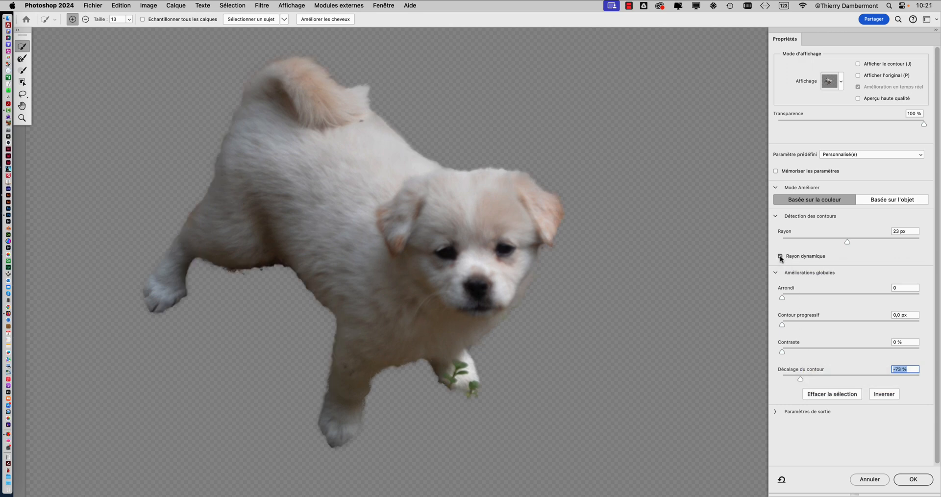
left_click(781, 256)
left_click(780, 256)
left_click(871, 239)
left_click_drag(885, 241, 879, 242)
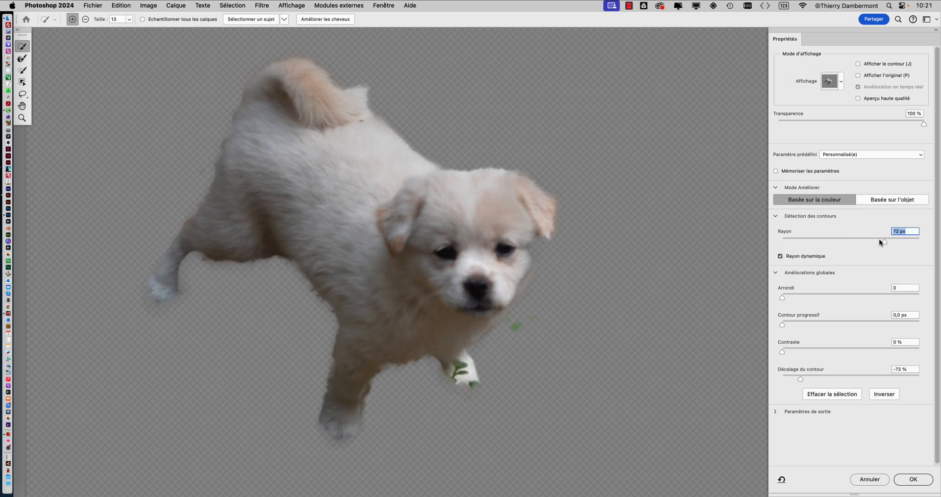
Step: Disable Rayon dynamique, set Rayon to 16 px, and apply the refined mask to Calque 0
left_click(781, 256)
mouse_move(846, 241)
left_mouse_down()
mouse_move(833, 241)
mouse_move(842, 241)
left_mouse_up()
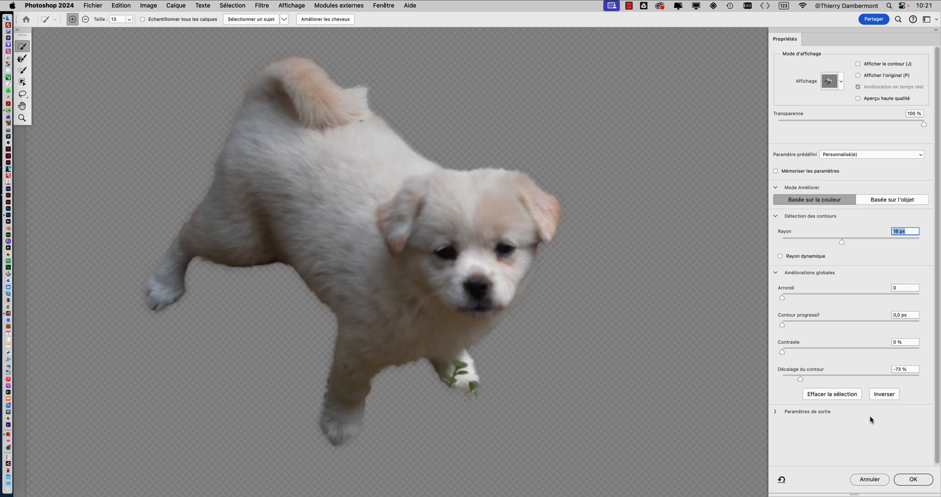
left_click(913, 479)
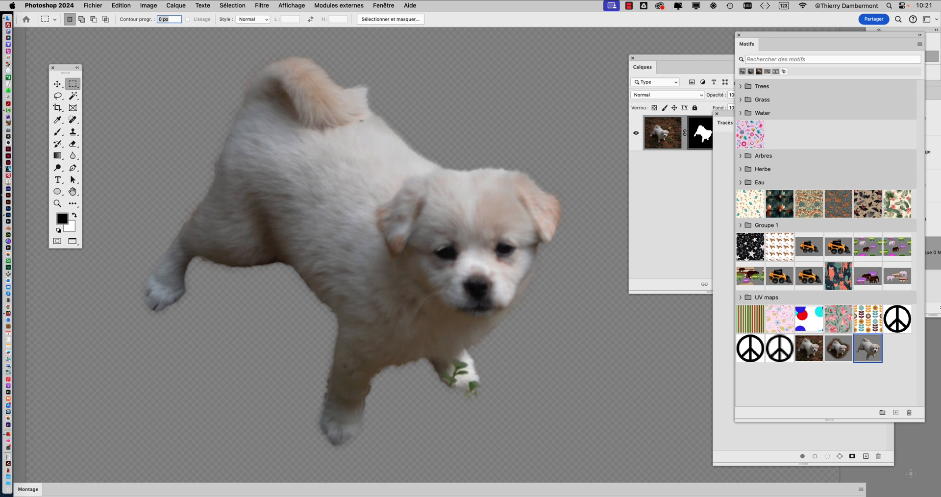
Step: Move the Calques panel clear of the Motifs panel, view Calque 0's refined mask on its own, and return to the image
left_click_drag(653, 62, 591, 64)
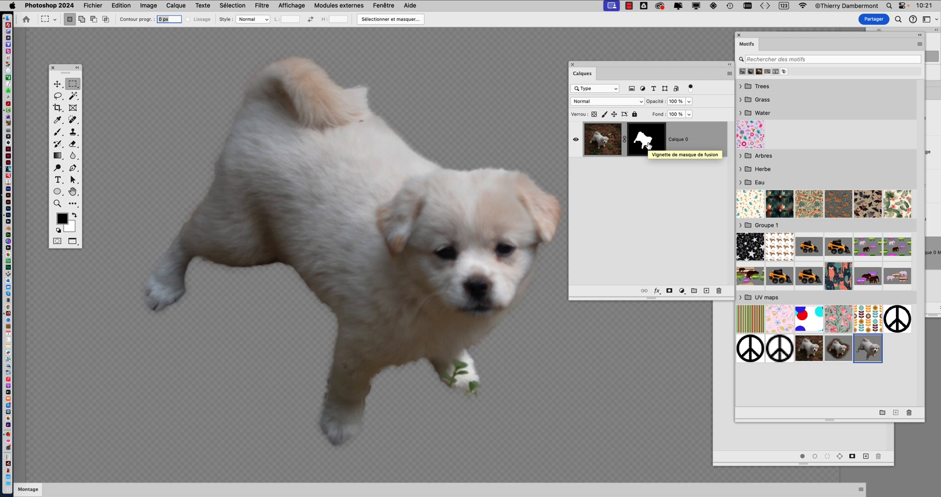
left_click(648, 145, "alt")
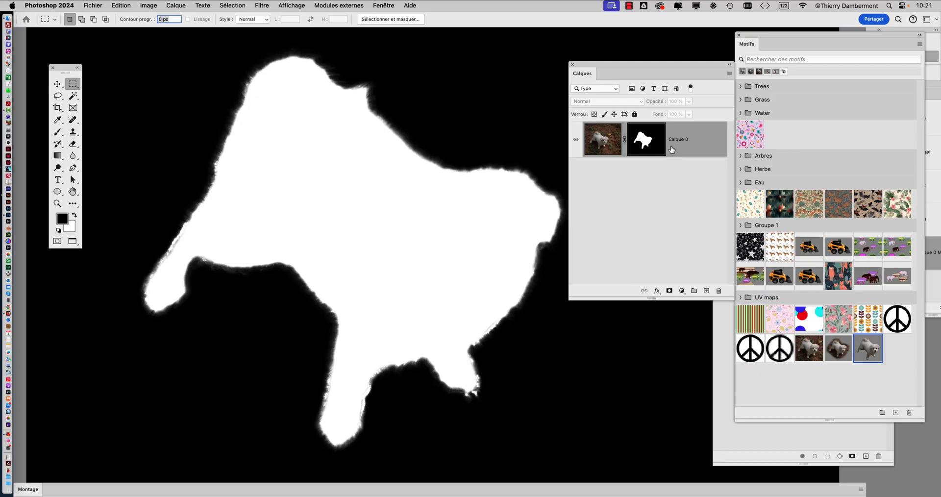
left_click(647, 142, "alt")
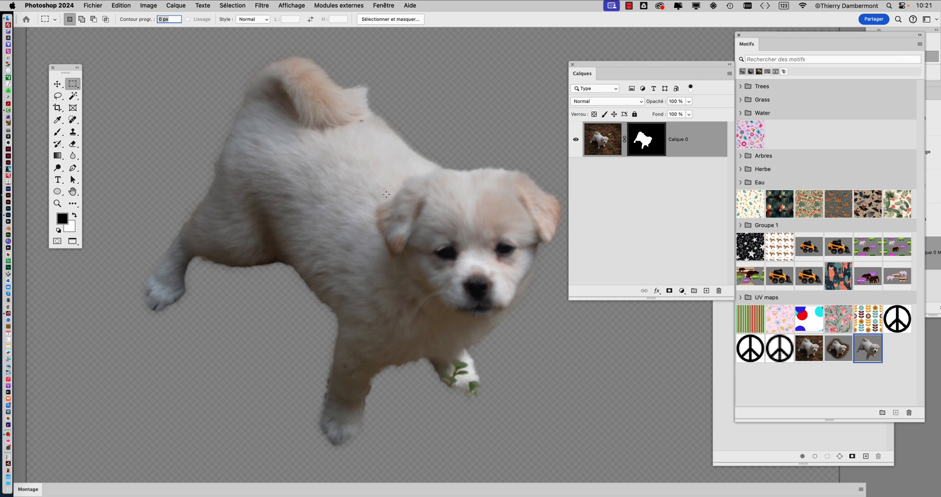
Step: Add a Teinte/Saturation adjustment layer above Calque 0 and target its Verts colour range
scroll(442, 320, "down", 1)
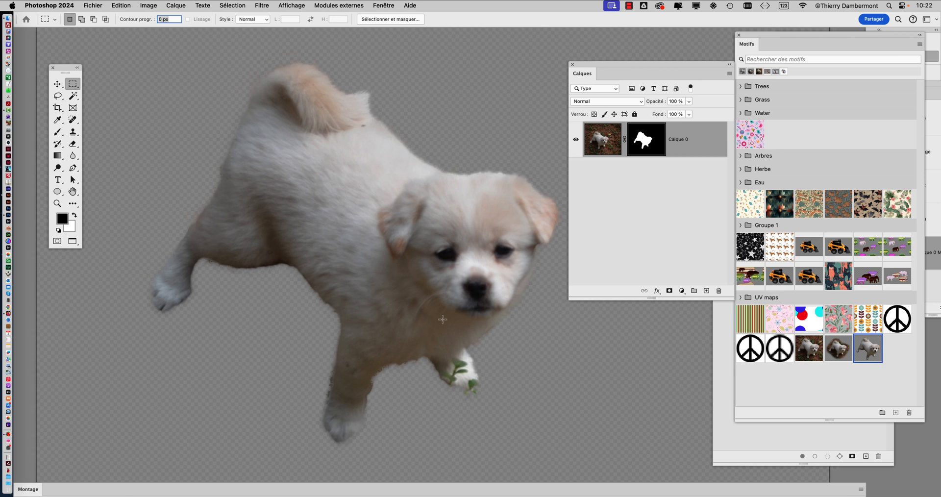
left_click_drag(363, 295, 307, 280)
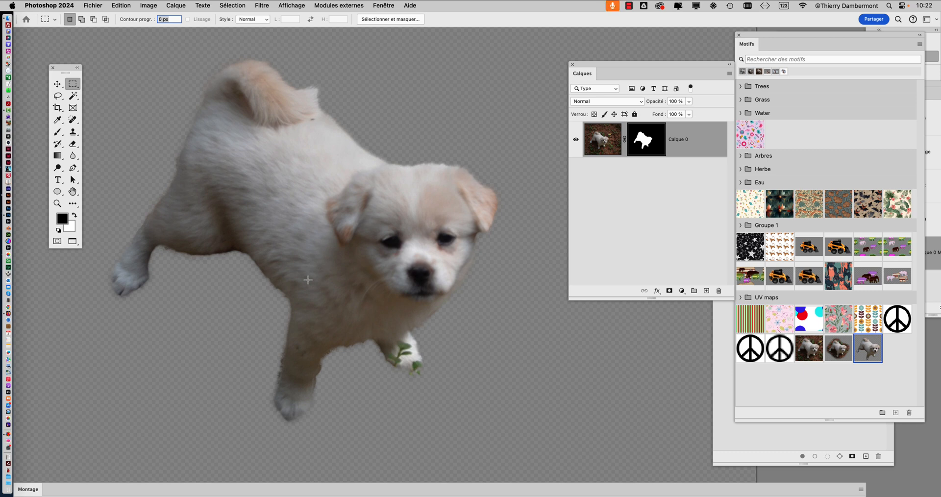
left_click_drag(600, 63, 571, 57)
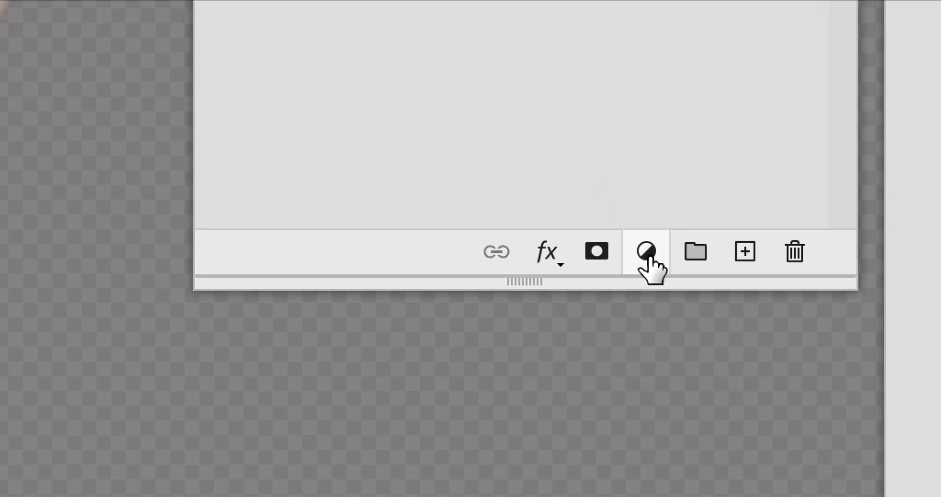
left_click(646, 255)
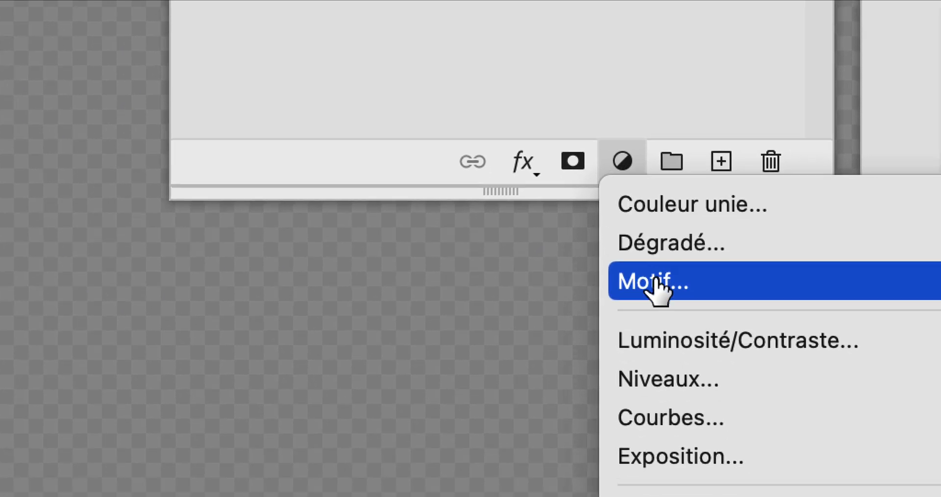
left_click(668, 350)
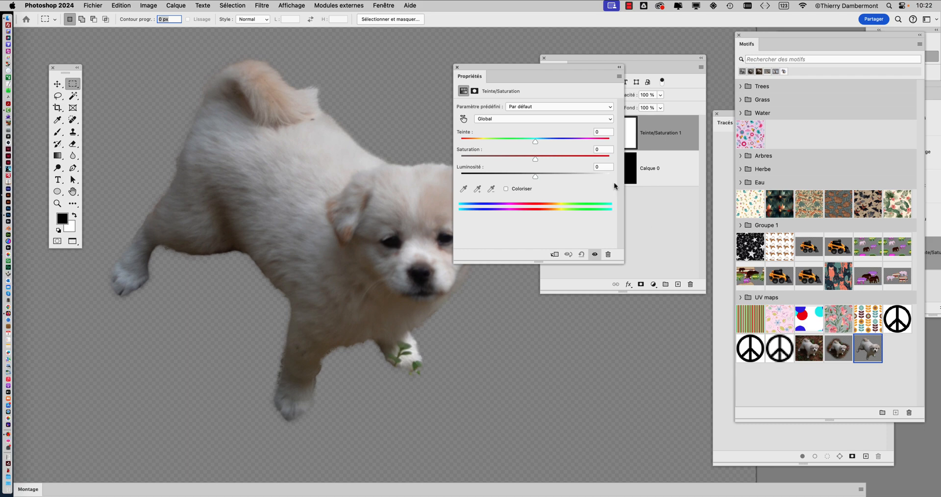
left_click_drag(506, 82, 569, 234)
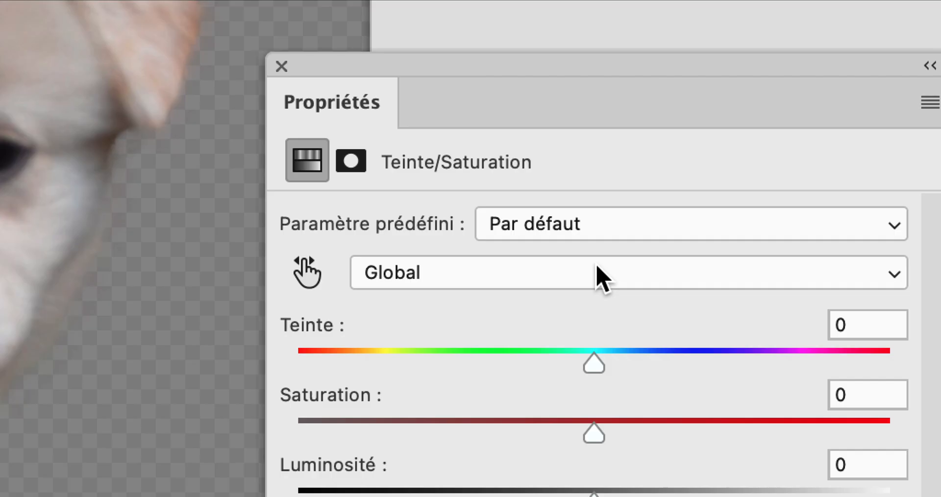
left_click(597, 267)
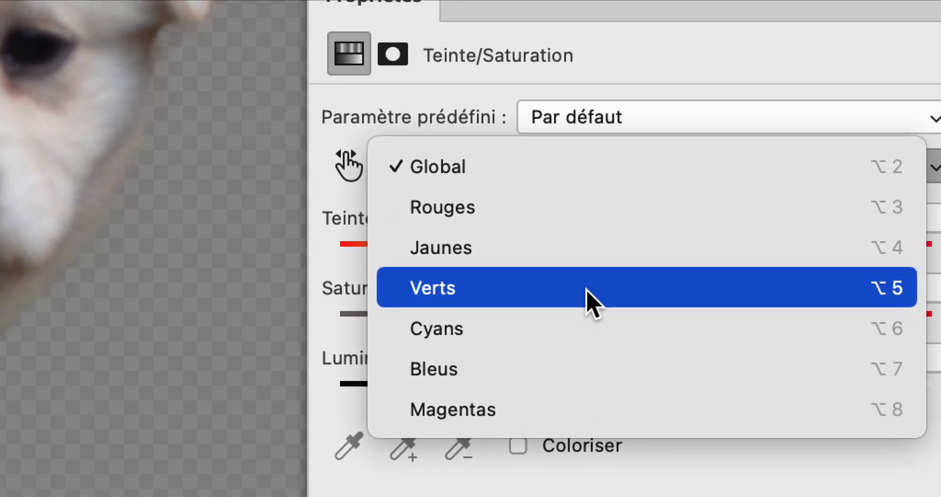
left_click(587, 290)
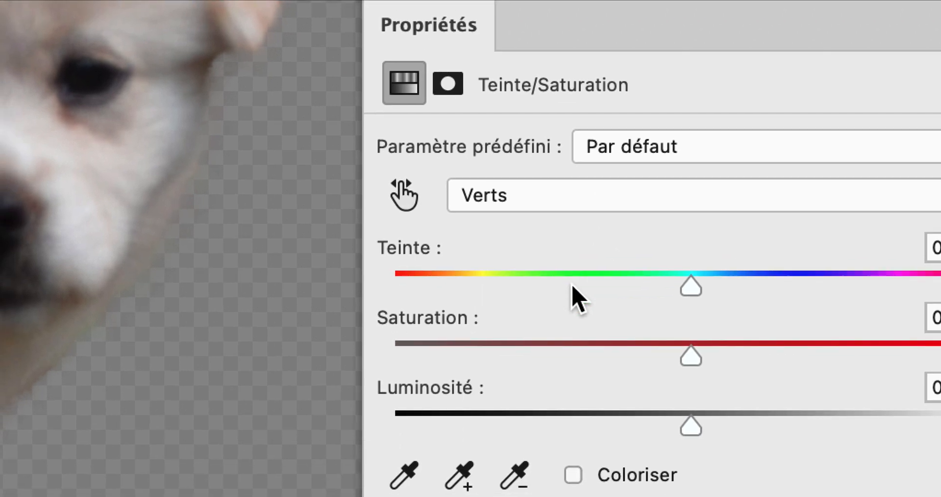
Step: Try Teinte -124 on the Verts, widen the Propriétés panel, and shift the affected range to 61°/94° – 124°/154°
left_click(538, 343)
left_click_drag(568, 284, 483, 297)
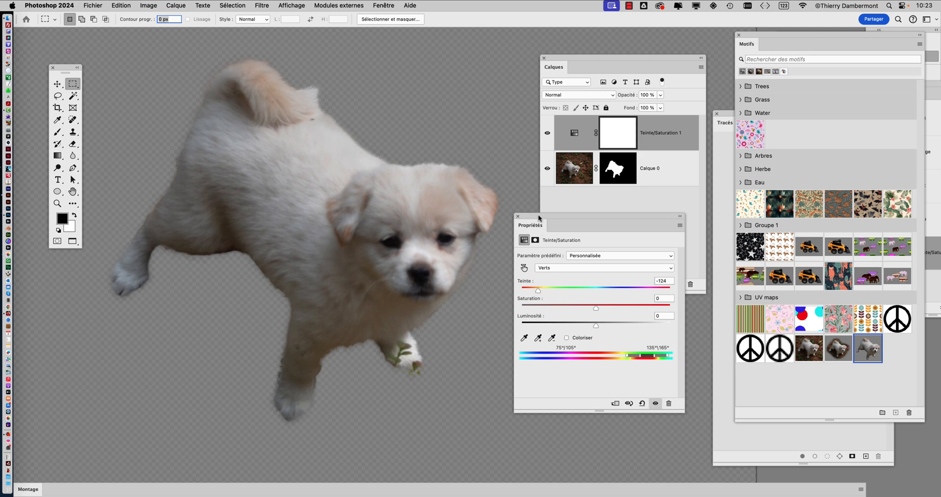
left_click_drag(541, 219, 144, 56)
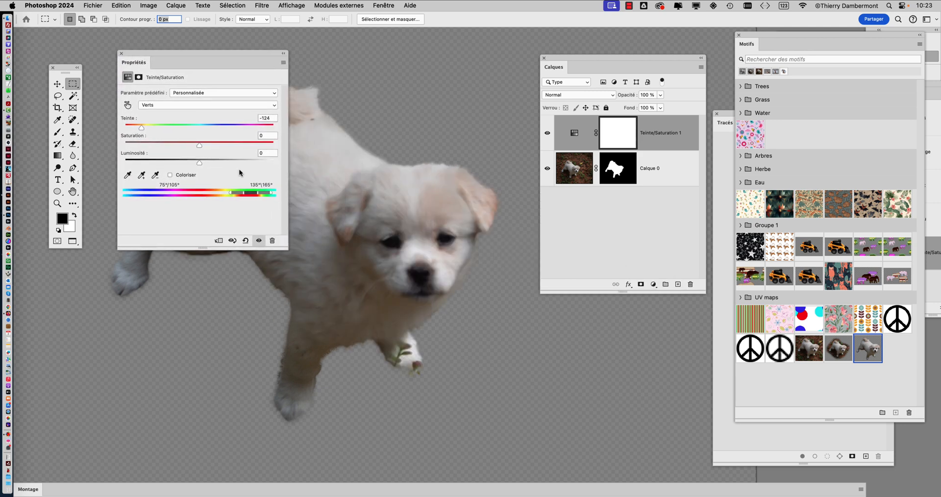
left_click_drag(287, 249, 765, 257)
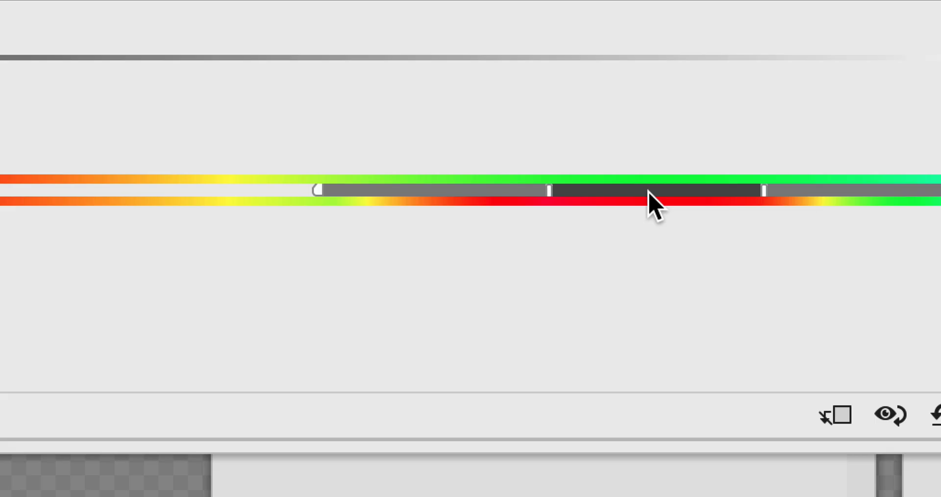
mouse_move(648, 191)
left_mouse_down()
mouse_move(628, 191)
mouse_move(659, 191)
mouse_move(577, 191)
mouse_move(652, 191)
mouse_move(635, 191)
left_mouse_up()
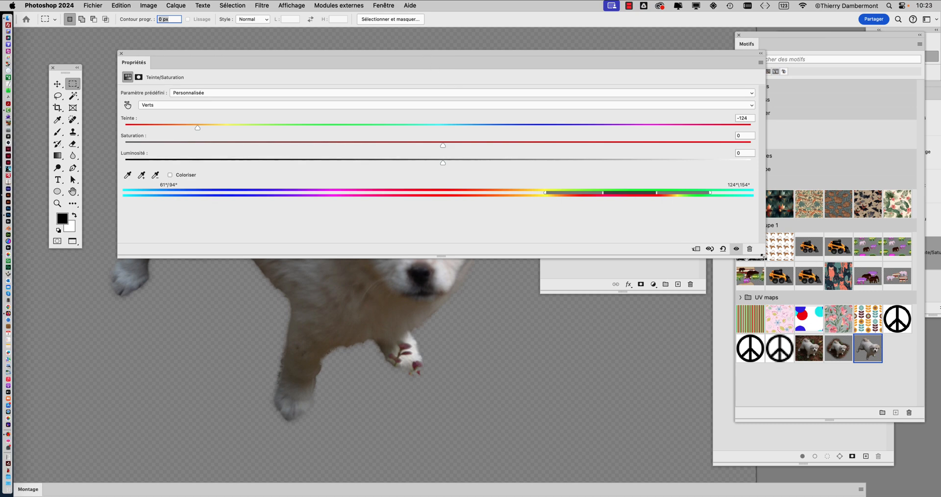
Step: Reposition the widened Propriétés panel clear of the puppy and adjust the Verts range to 61°/92° – 124°/156°
left_click_drag(766, 257, 752, 232)
left_click_drag(566, 55, 461, 298)
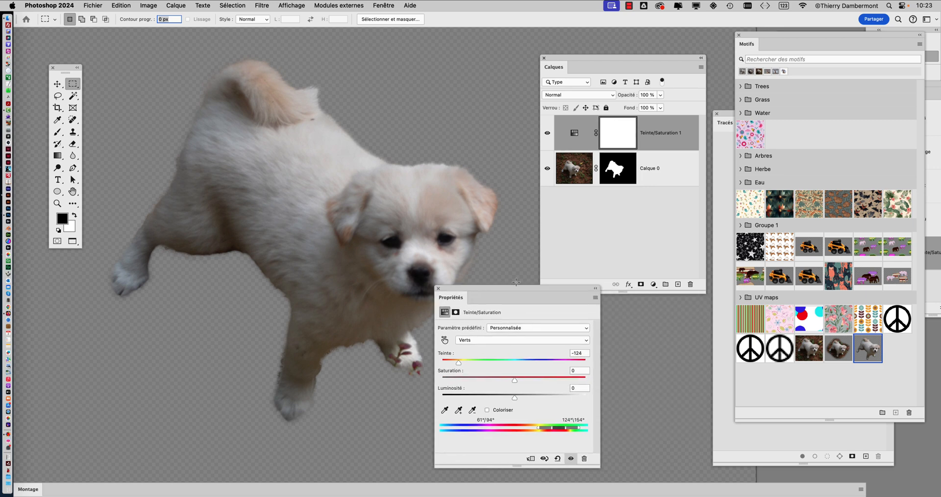
left_click_drag(602, 470, 938, 468)
left_click_drag(322, 283, 288, 251)
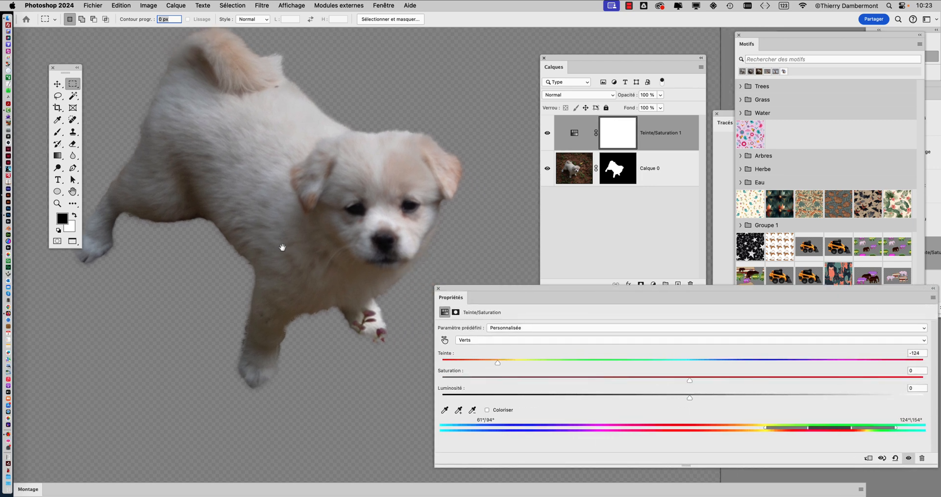
mouse_move(827, 429)
left_mouse_down()
mouse_move(802, 431)
mouse_move(836, 432)
mouse_move(800, 432)
mouse_move(841, 432)
mouse_move(827, 432)
left_mouse_up()
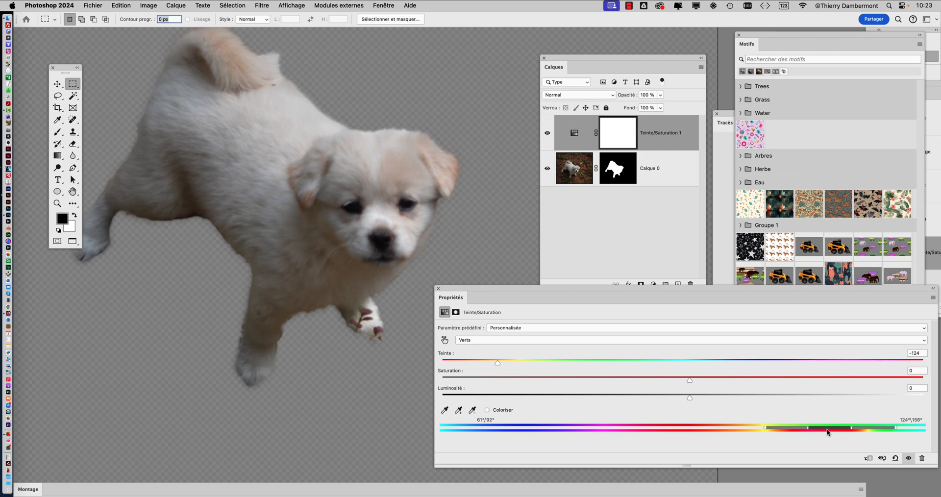
Step: Reset Teinte to 0 and lower Saturation to -100 for the Verts range
left_click(690, 363)
left_click_drag(691, 365, 685, 366)
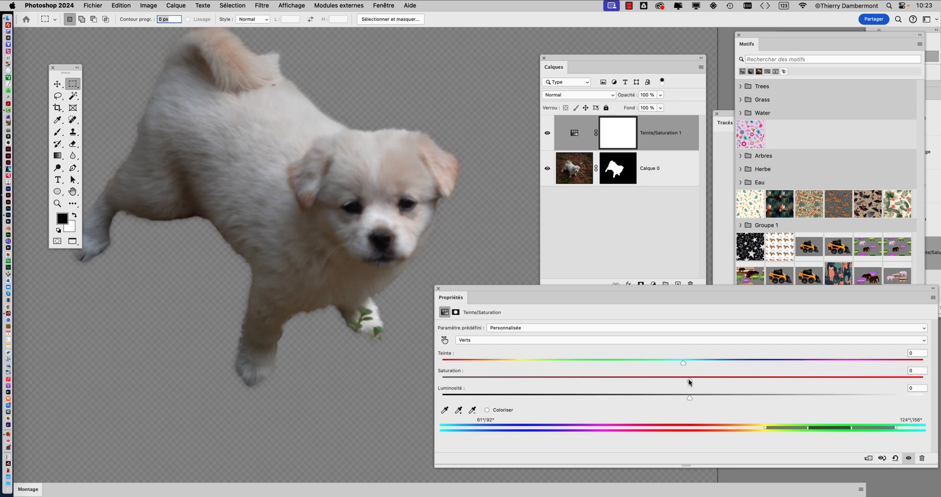
left_click_drag(689, 381, 434, 385)
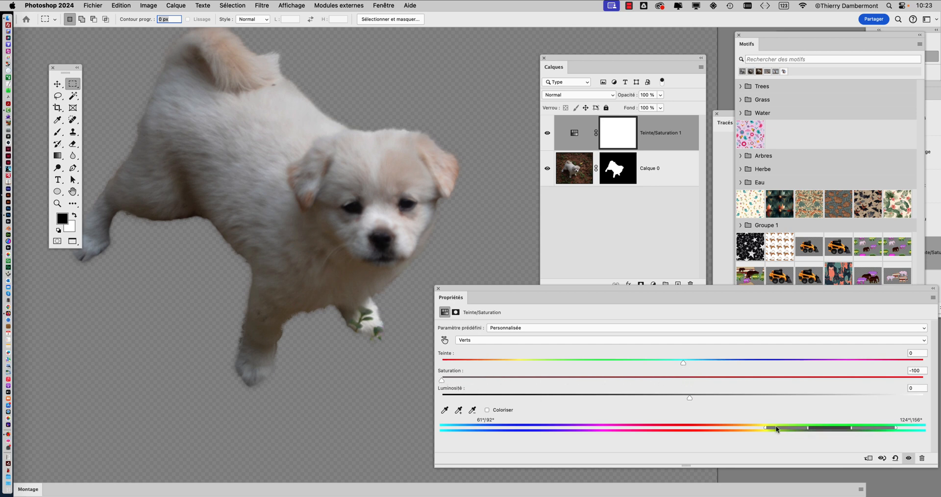
Step: Shift the desaturated colour range toward the yellows, to 24°/55° – 86°/119°
left_click_drag(822, 430, 789, 432)
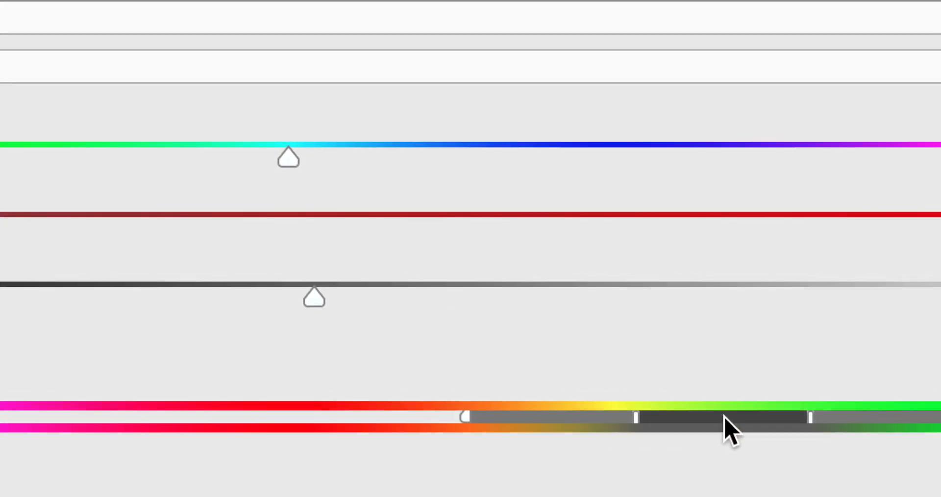
left_click_drag(723, 415, 740, 416)
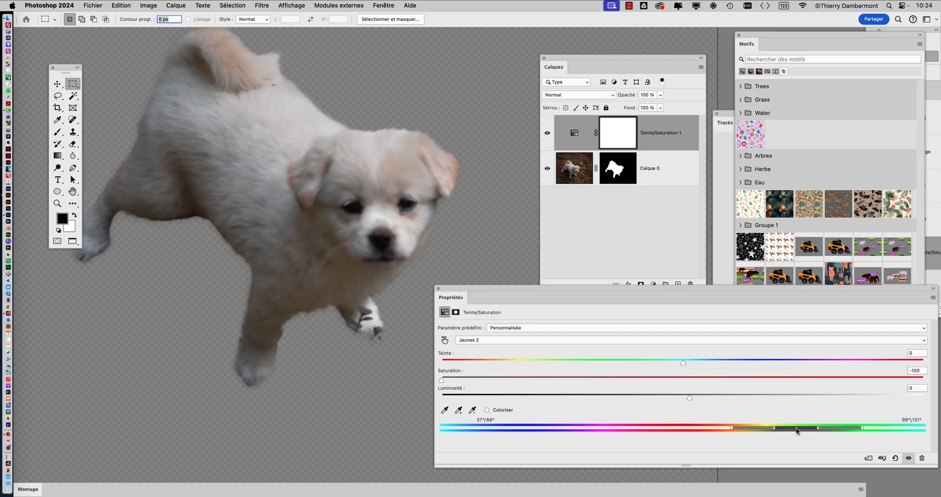
left_click_drag(796, 431, 793, 431)
left_click(911, 354)
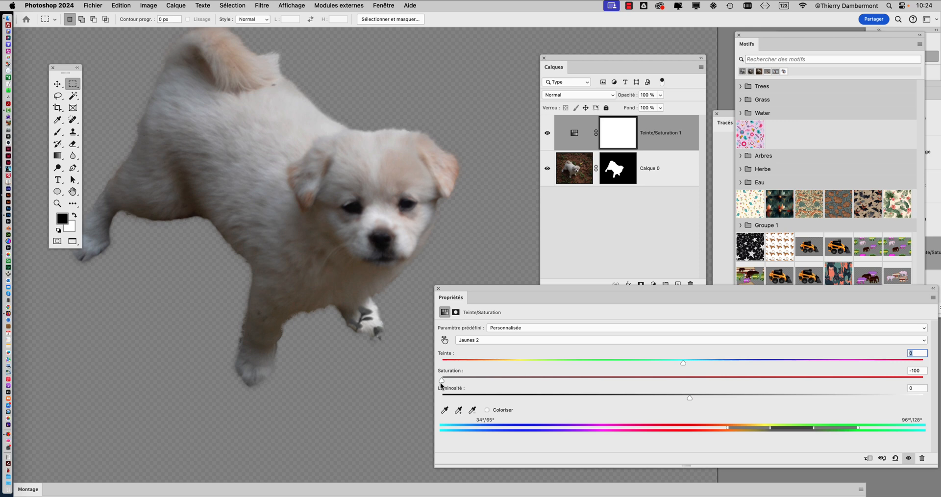
left_click_drag(797, 431, 784, 433)
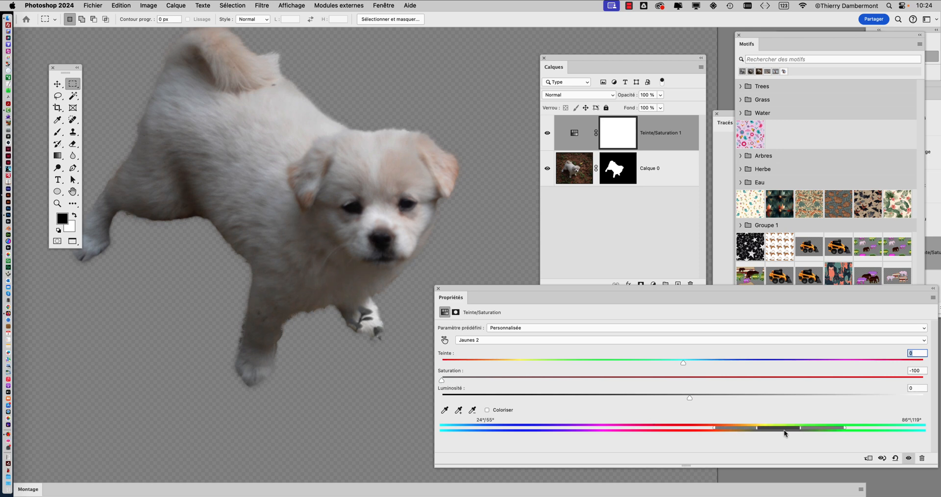
Step: Close the Propriétés panel and compare the leaves on the puppy's paw with the Teinte/Saturation layer hidden and shown
left_click(438, 289)
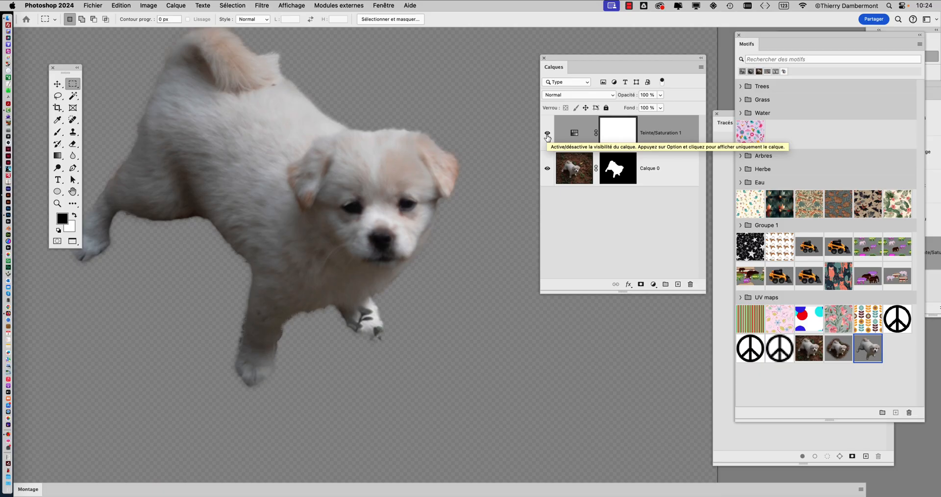
left_click(548, 128)
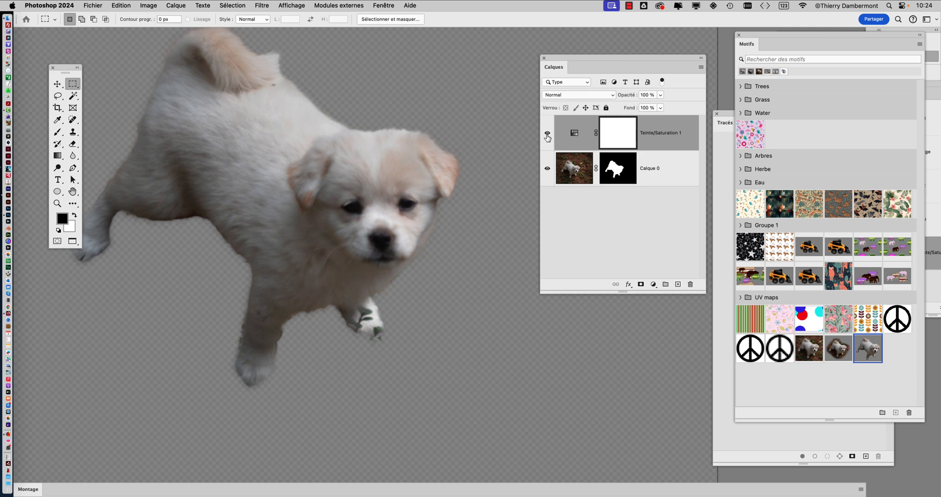
left_click(548, 135)
left_click(548, 135)
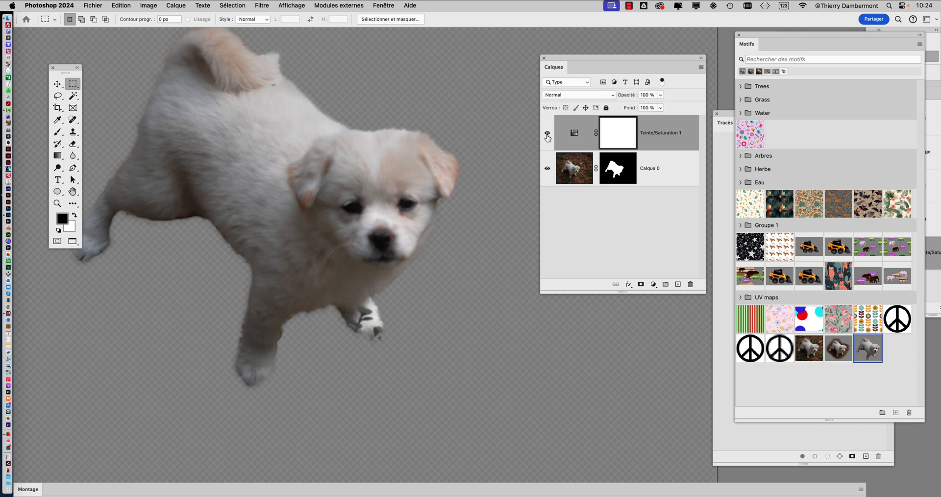